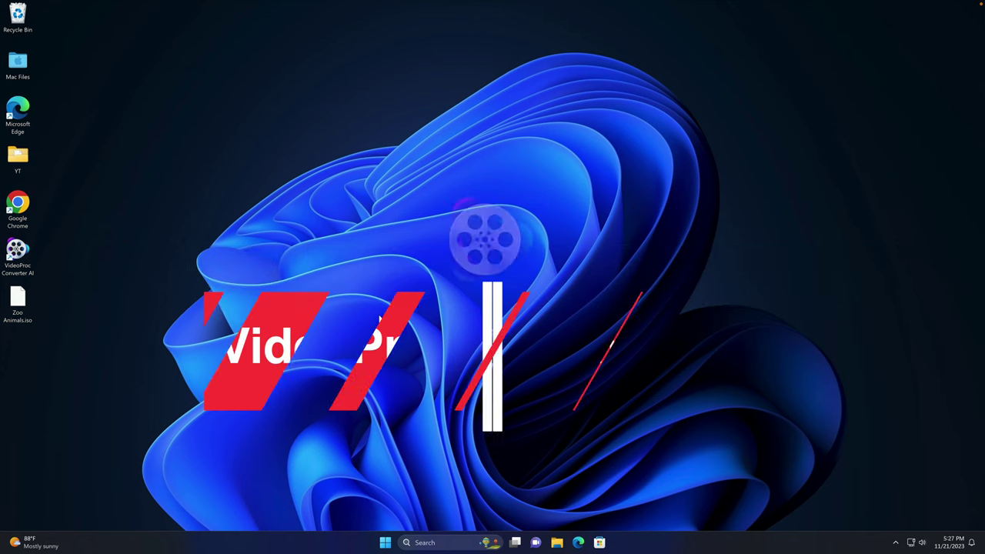
# - Launch VideoProc Converter AI from its desktop icon
pyautogui.doubleClick(17, 250)
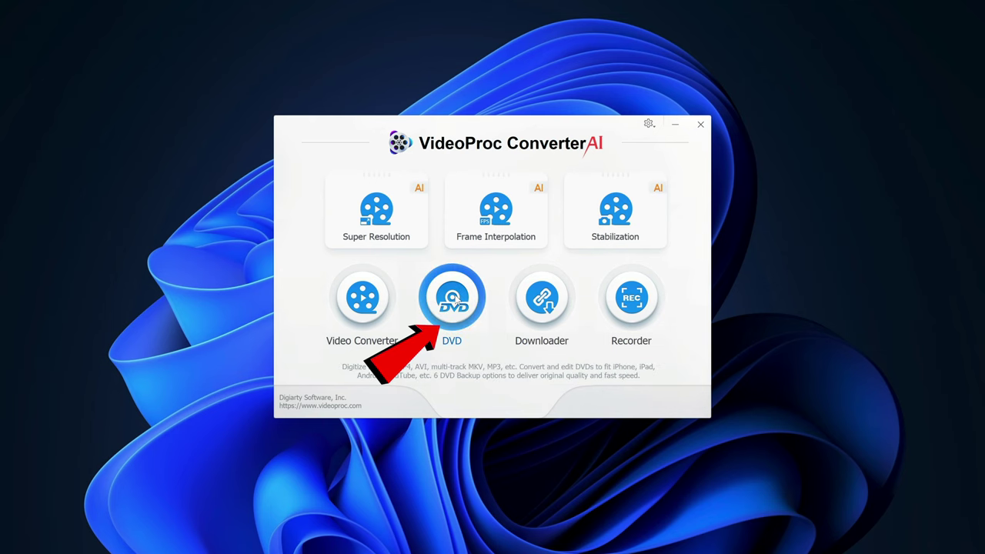
# - In the DVD module, load the F: My_DVD disc as the source
pyautogui.click(453, 304)
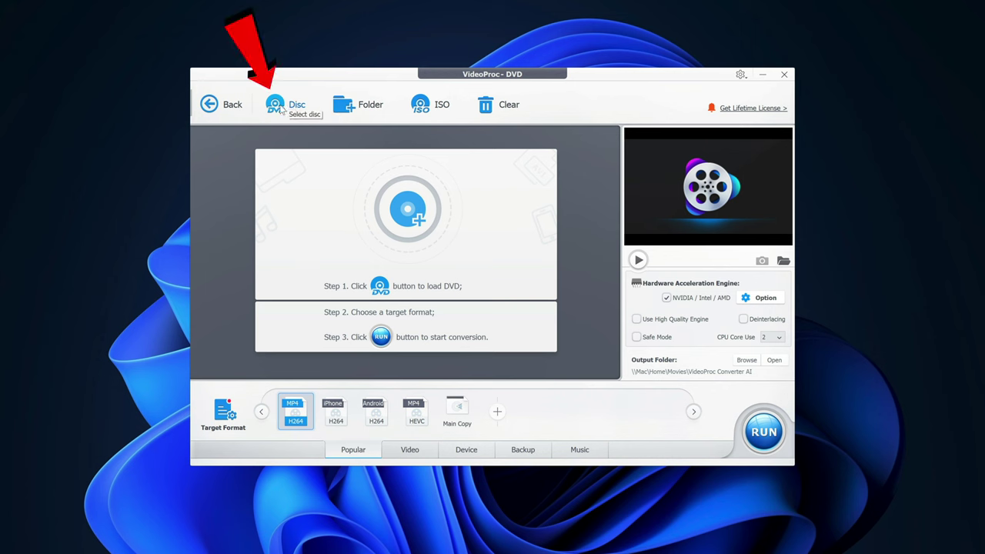
pyautogui.click(280, 108)
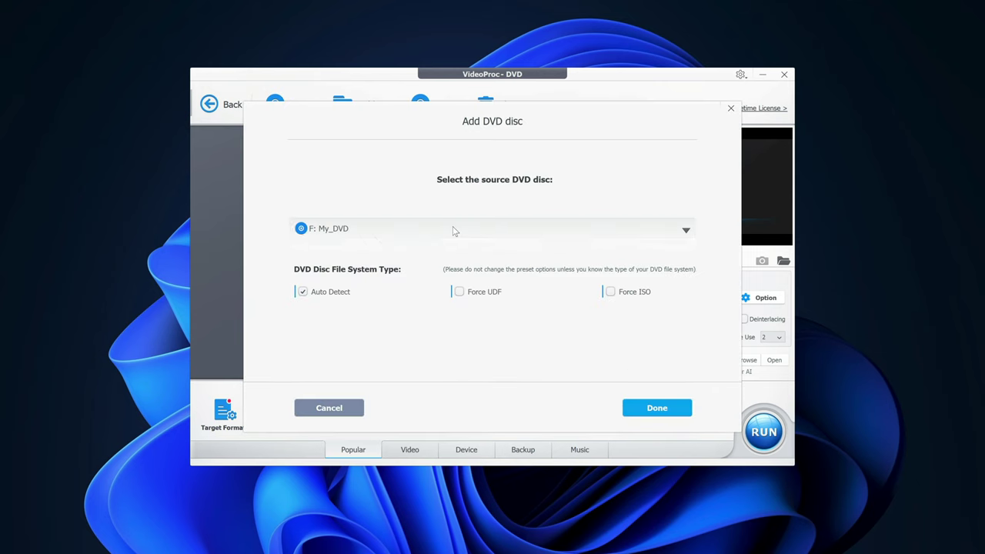
pyautogui.click(453, 230)
pyautogui.click(454, 231)
pyautogui.click(651, 410)
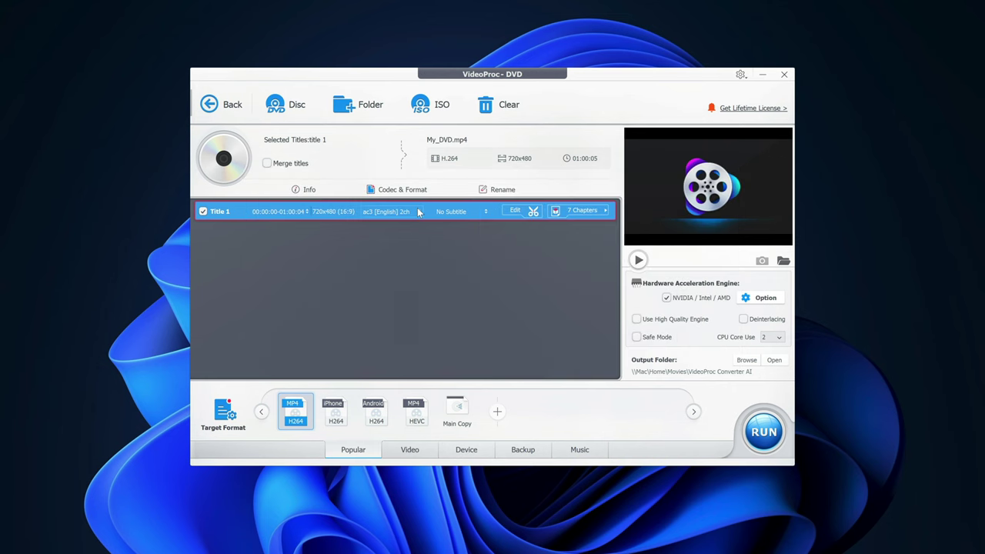
# - Check the chapter list of Title 1, showing its 7 chapters
pyautogui.click(583, 214)
pyautogui.click(394, 295)
pyautogui.click(592, 212)
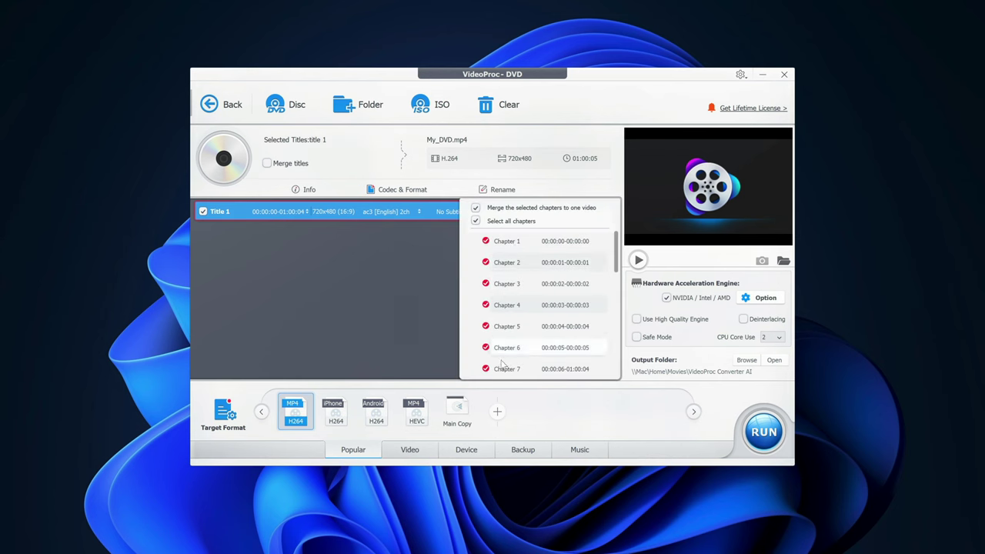
pyautogui.click(415, 286)
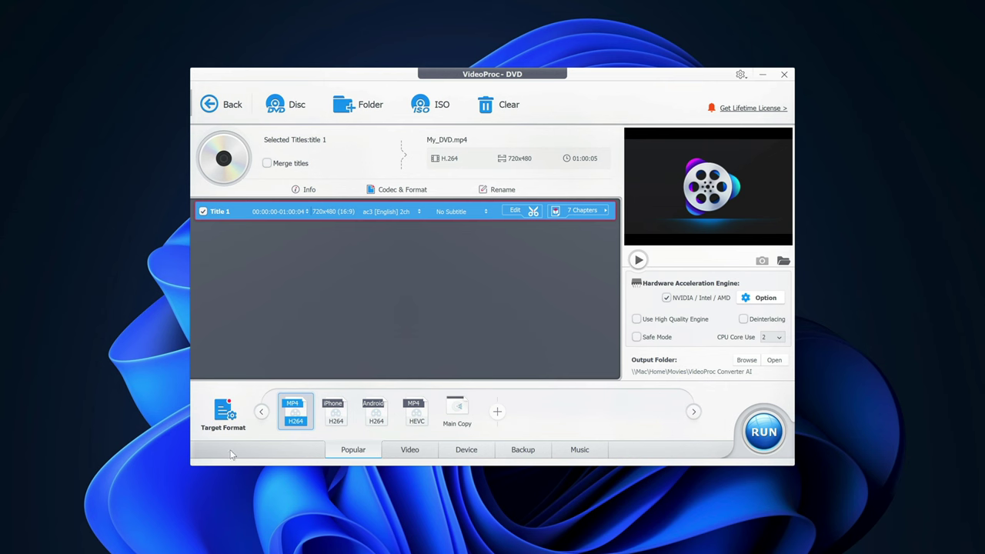
# - Browse the General Profiles: MP4 H264, MOV, iPhone/iPad, Android Phone/Pad and HEVC
pyautogui.click(230, 416)
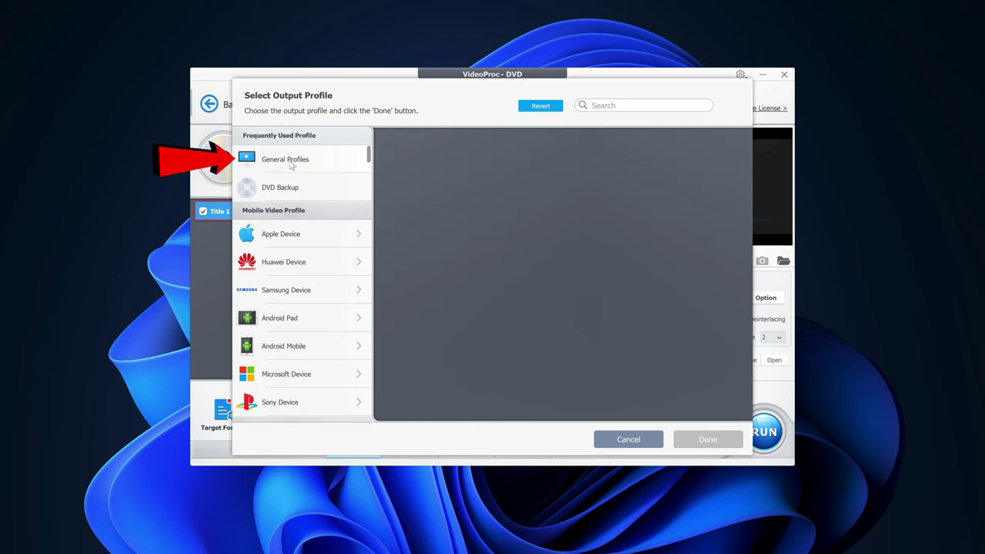
pyautogui.click(292, 165)
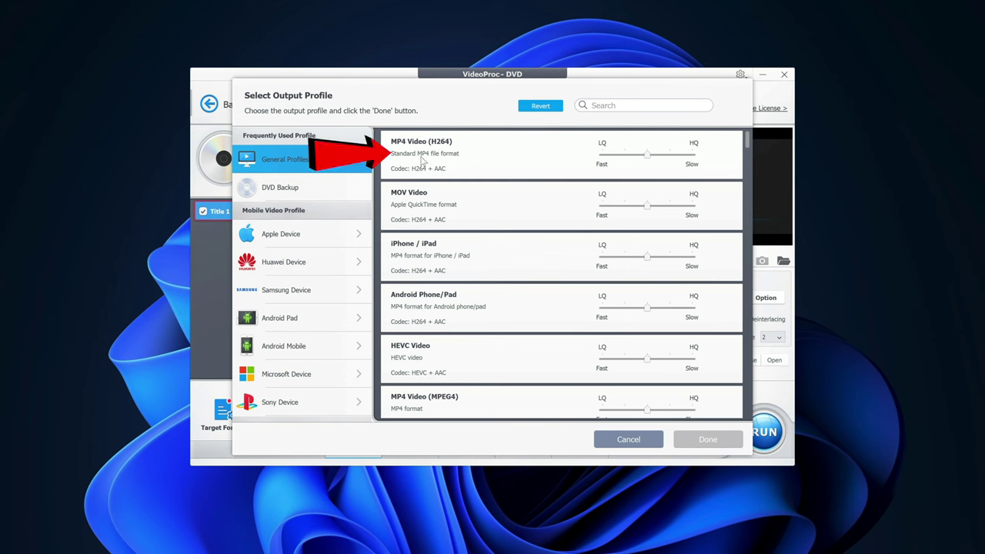
pyautogui.click(480, 161)
pyautogui.click(526, 213)
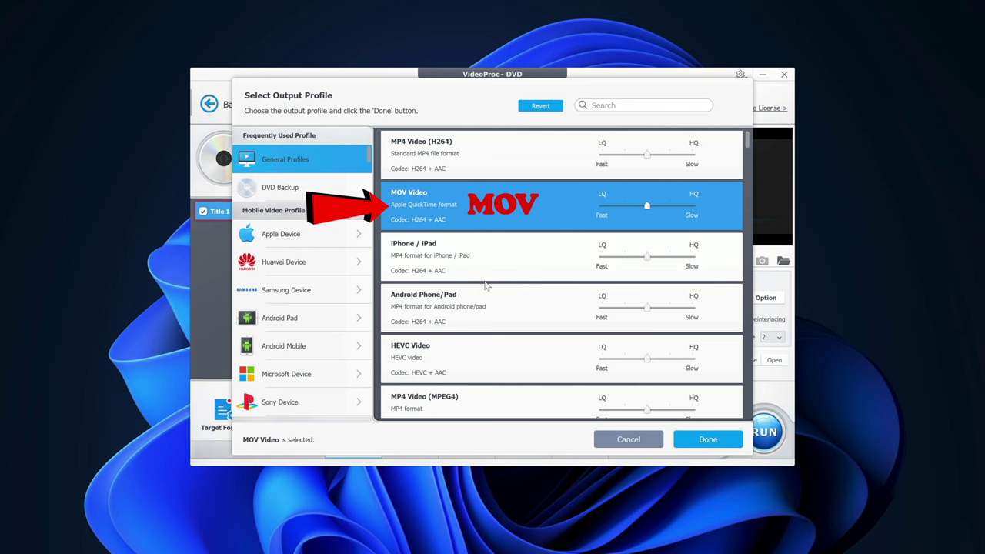
pyautogui.click(532, 270)
pyautogui.click(516, 309)
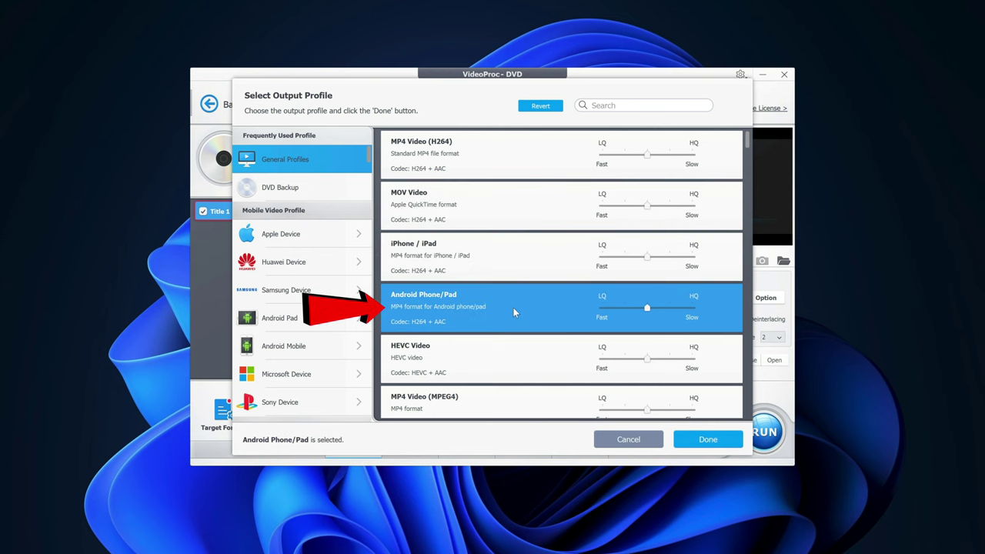
pyautogui.click(506, 371)
pyautogui.scroll(-2, 506, 368)
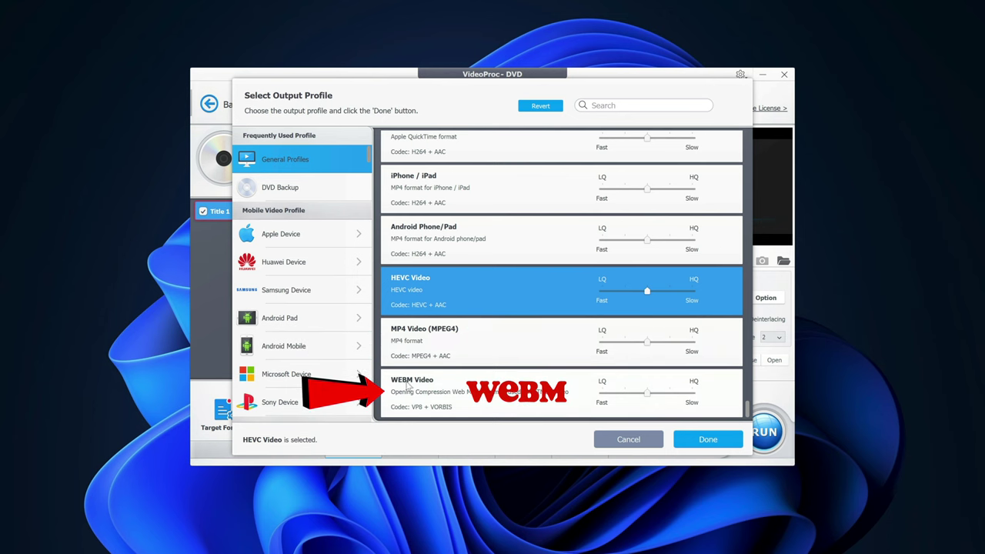
# - Look through the DVD Backup profiles, such as Full Title Copy and Clone DVD to ISO Image
pyautogui.click(318, 187)
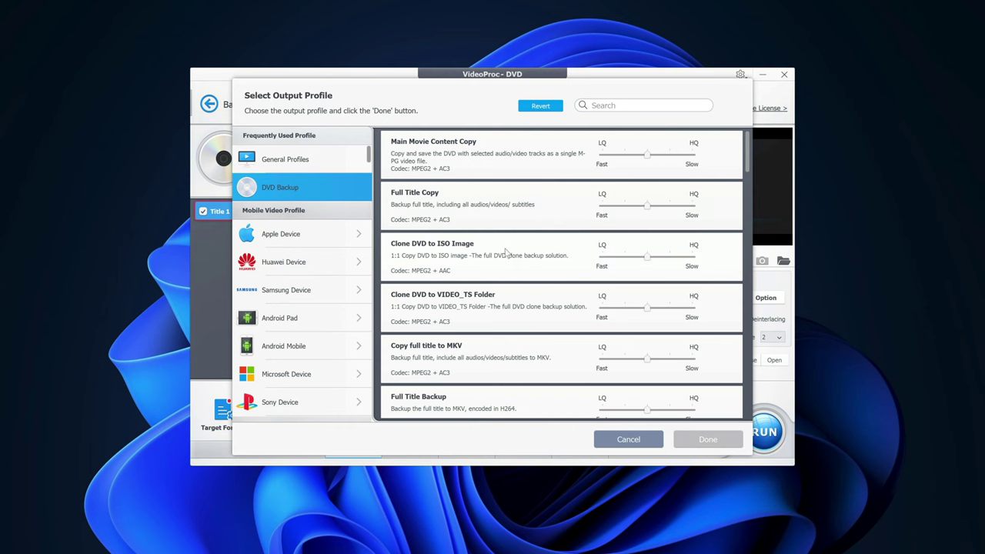
pyautogui.scroll(-1, 514, 248)
pyautogui.scroll(1, 527, 281)
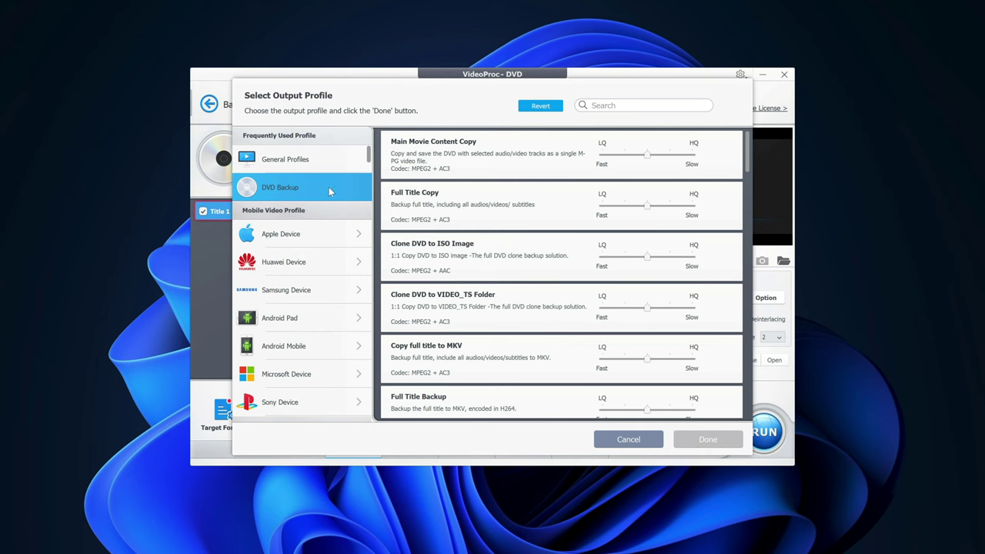
pyautogui.click(513, 207)
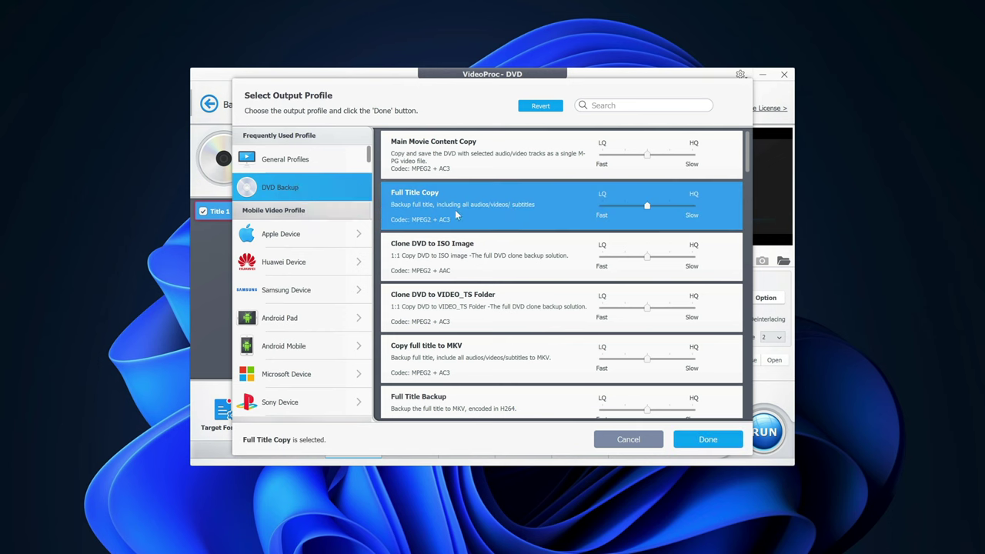
pyautogui.click(450, 154)
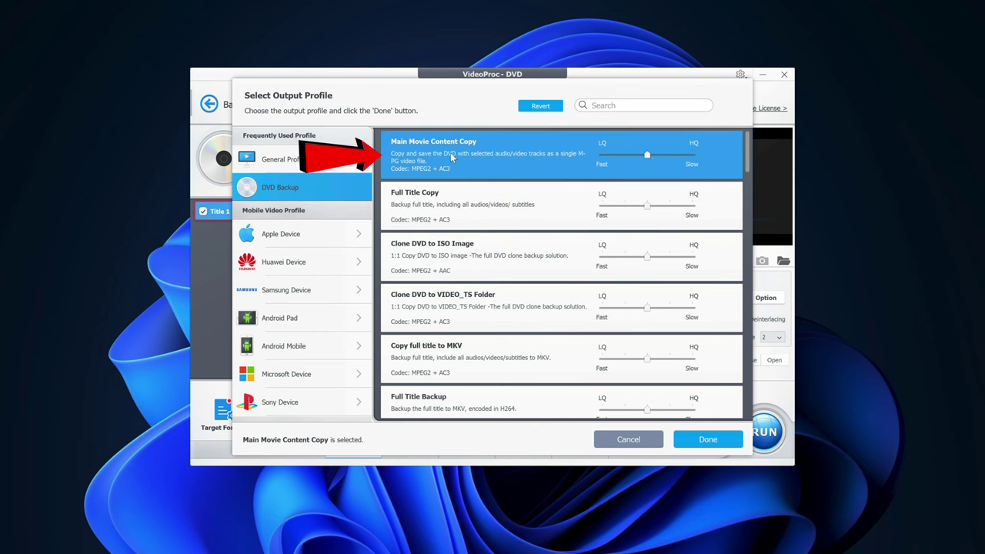
pyautogui.click(494, 263)
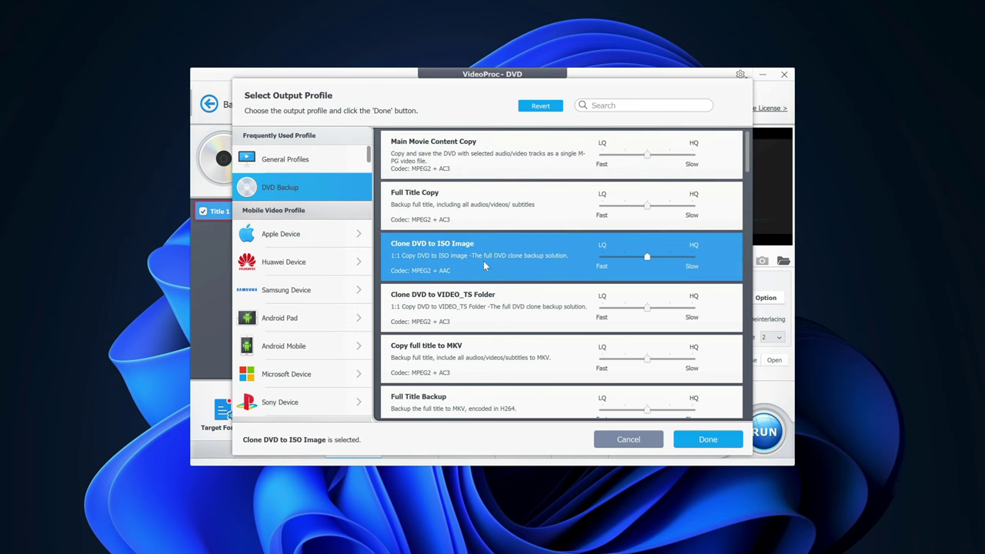
pyautogui.click(498, 347)
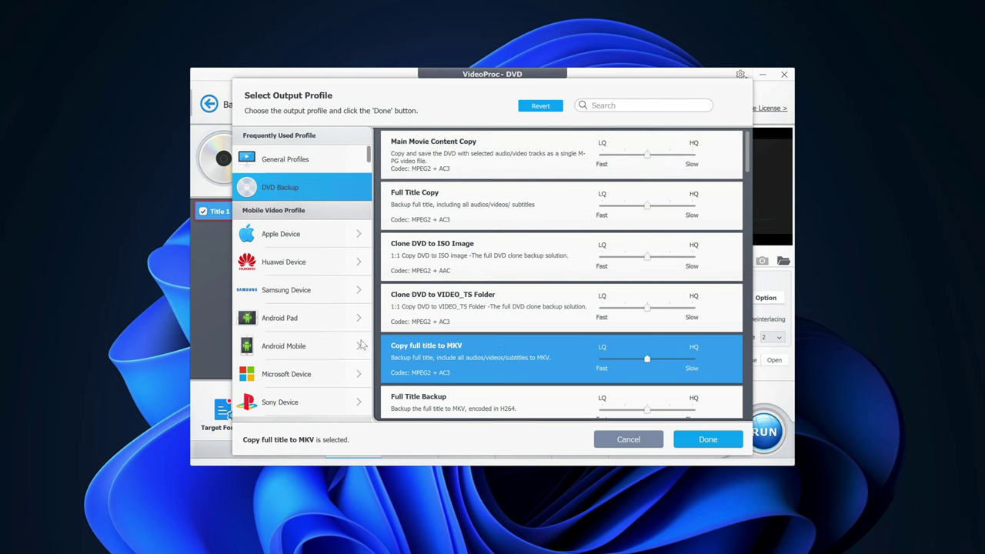
pyautogui.scroll(-1, 329, 305)
pyautogui.scroll(-1, 329, 305)
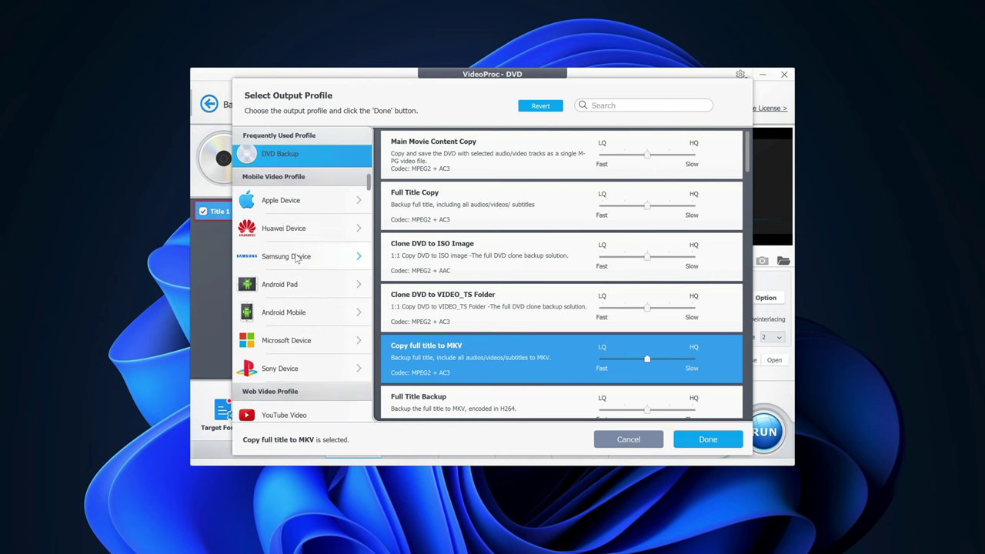
pyautogui.scroll(-1, 297, 256)
pyautogui.scroll(-2, 297, 275)
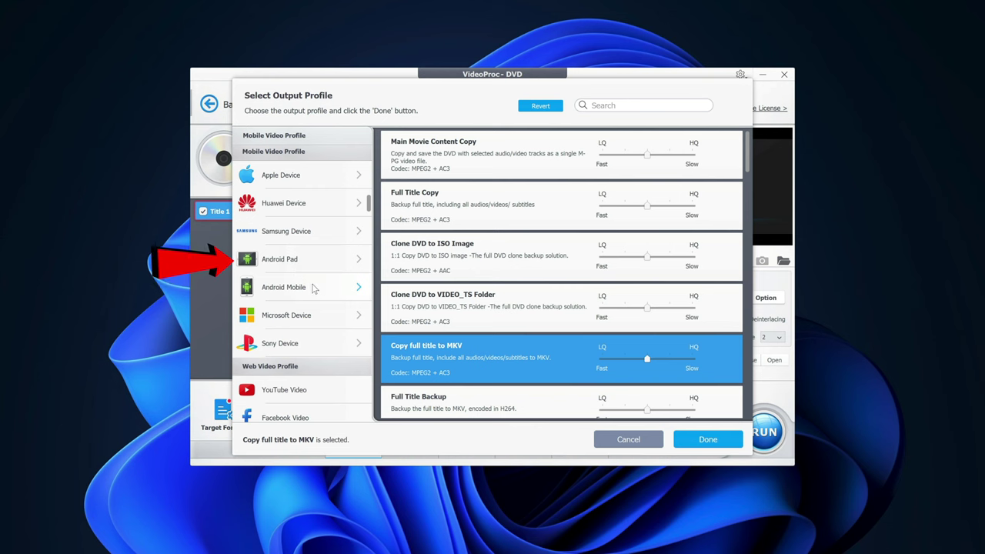
pyautogui.scroll(-4, 300, 307)
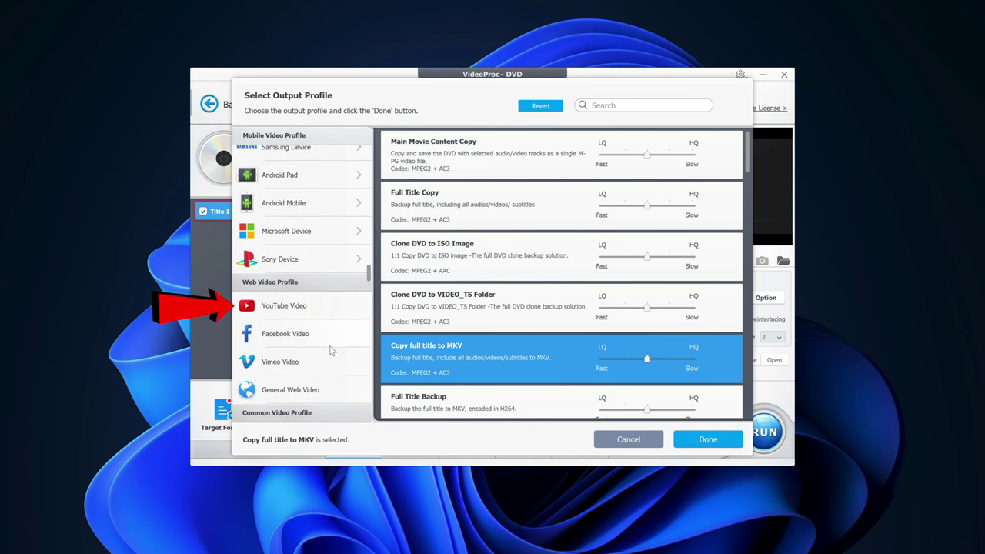
pyautogui.scroll(-5, 330, 347)
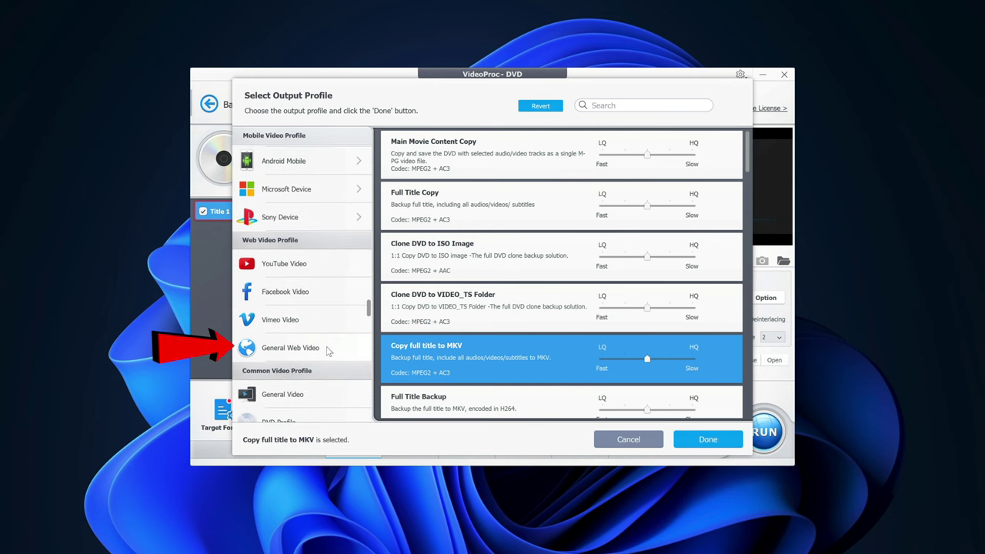
pyautogui.click(315, 322)
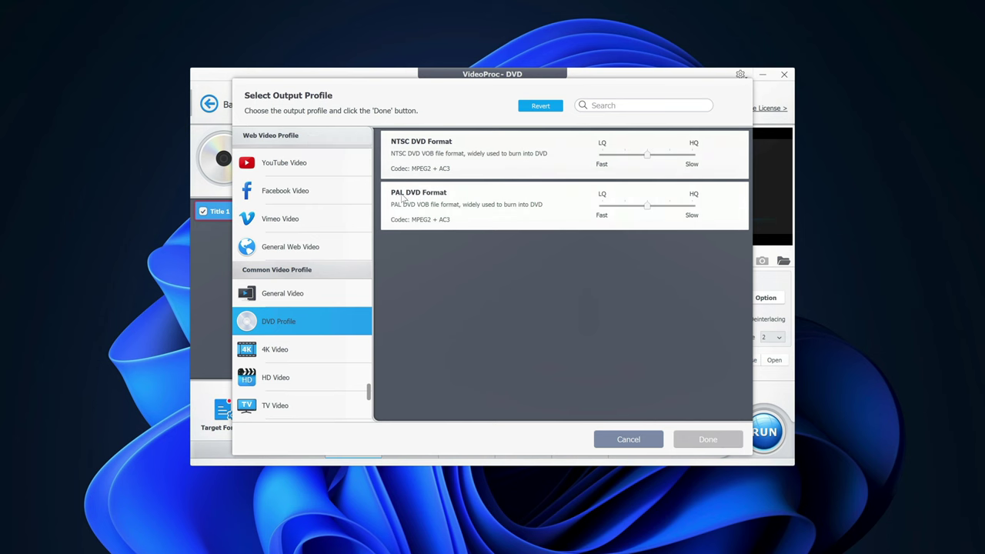
pyautogui.scroll(-1, 283, 381)
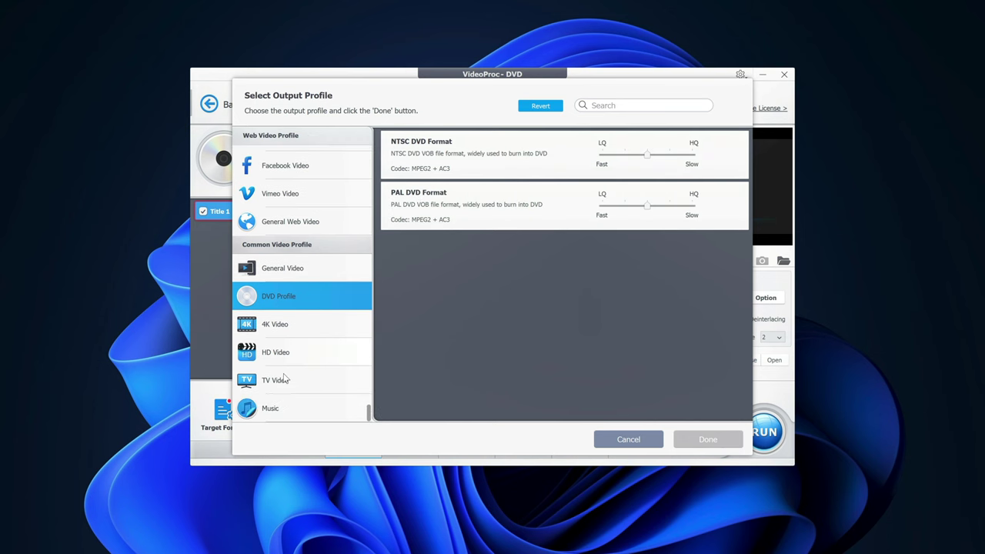
pyautogui.click(275, 326)
pyautogui.click(309, 352)
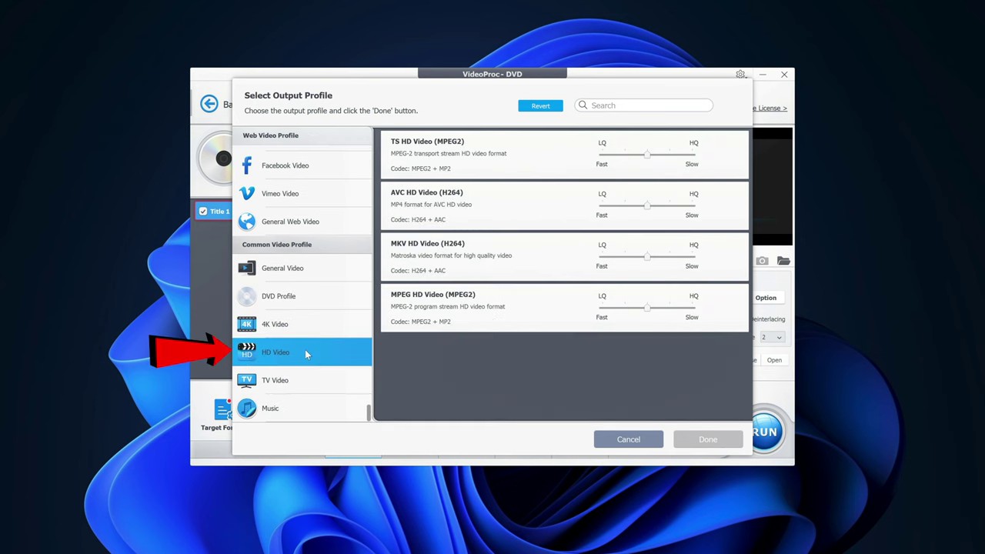
pyautogui.click(308, 380)
pyautogui.scroll(-1, 342, 403)
pyautogui.click(322, 406)
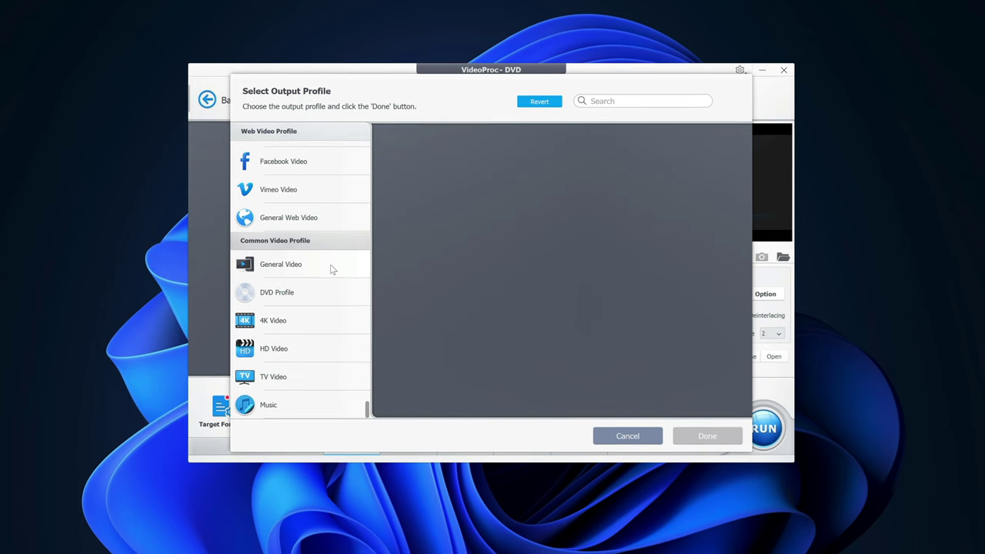
pyautogui.scroll(5, 330, 269)
pyautogui.scroll(3, 331, 269)
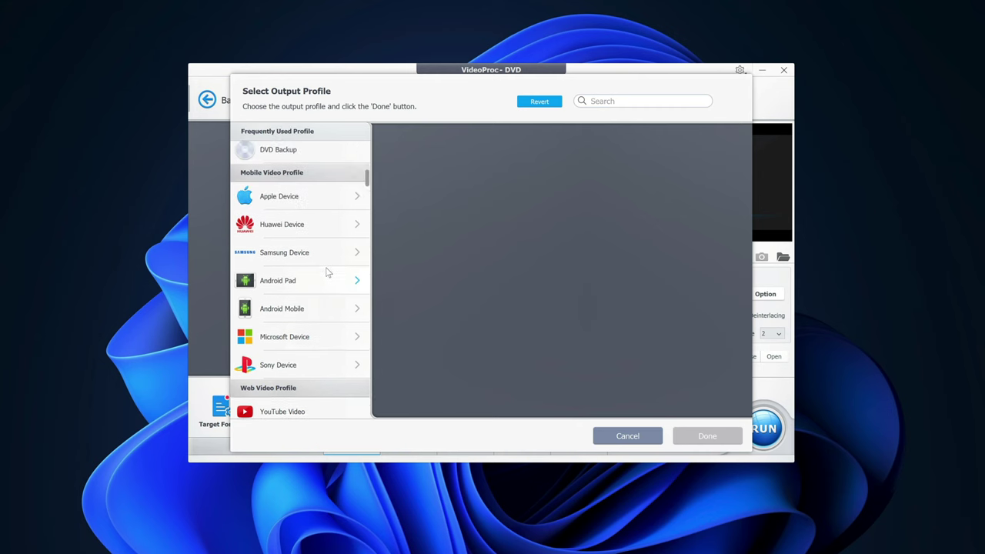
# - Choose MP4 Video (H264) as the output profile and open its format settings
pyautogui.click(300, 156)
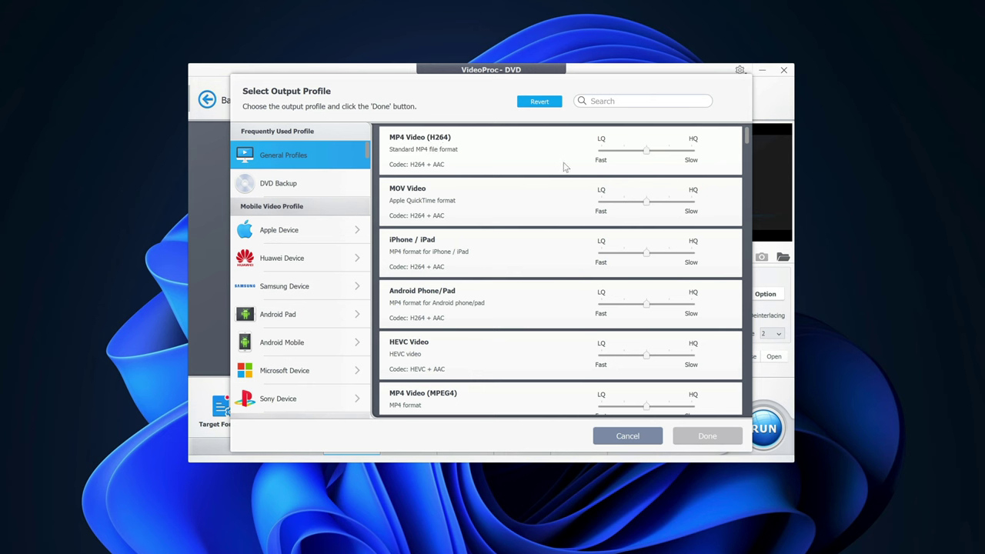
pyautogui.click(494, 163)
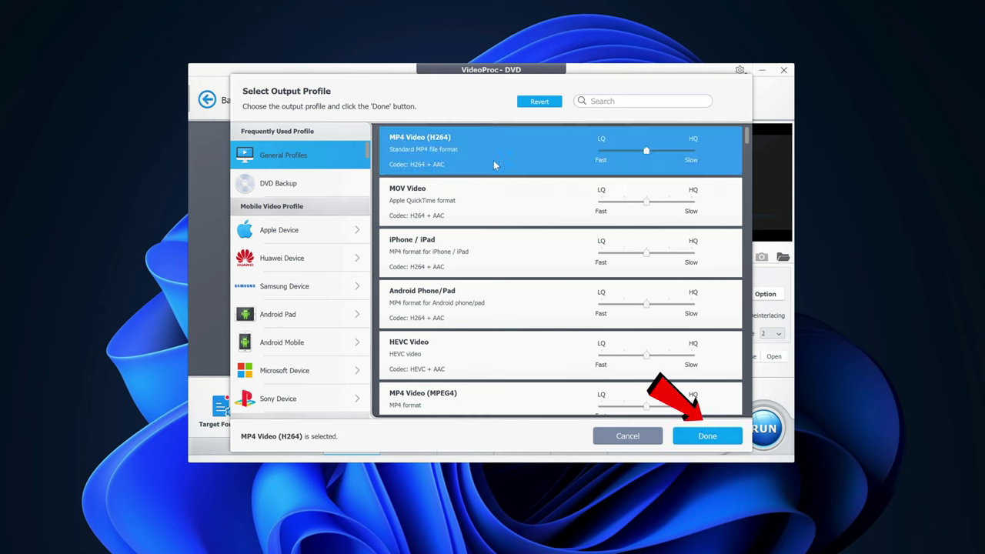
pyautogui.click(705, 436)
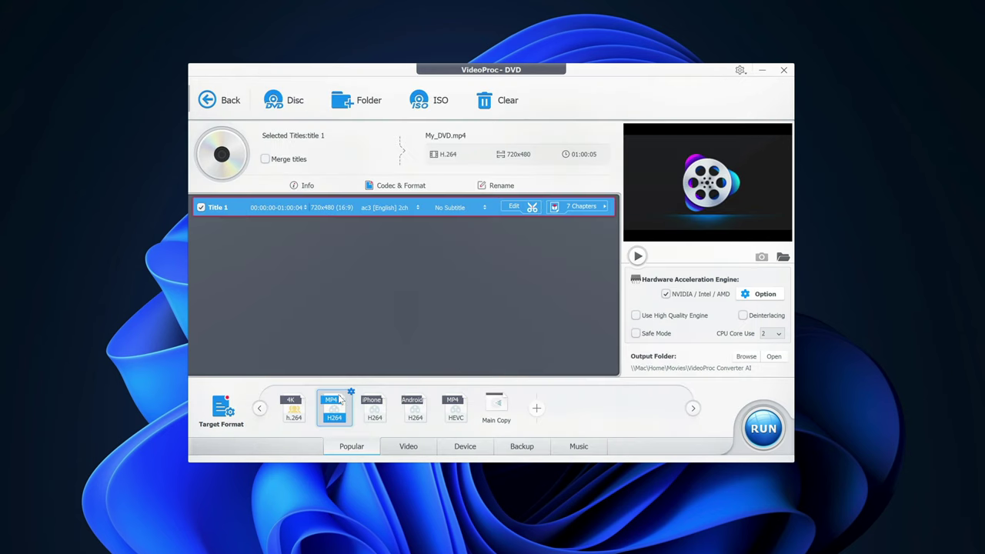
pyautogui.moveTo(337, 406)
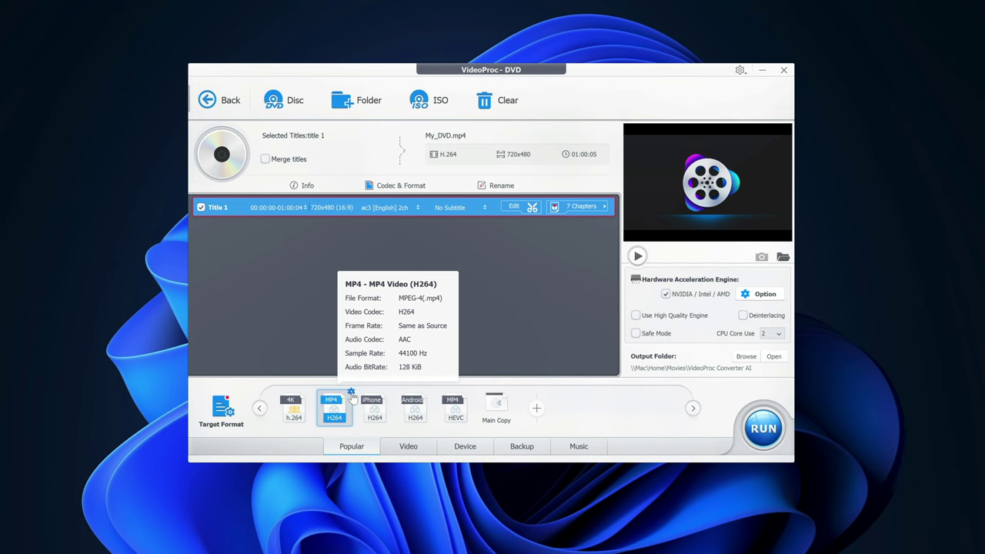
pyautogui.click(351, 394)
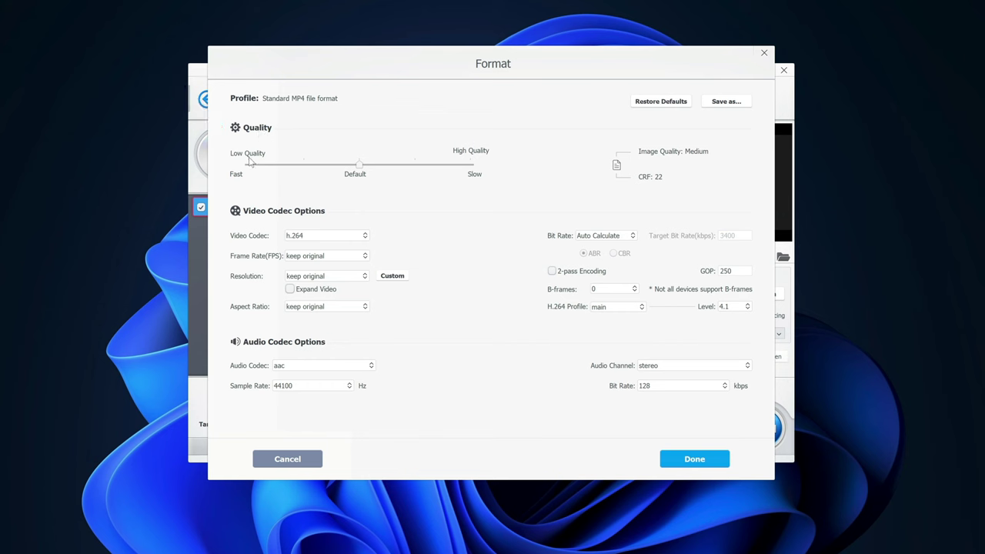
# - Leave quality at Default and the frame rate at keep original
pyautogui.moveTo(359, 165); pyautogui.dragTo(474, 175)
pyautogui.moveTo(469, 167); pyautogui.dragTo(377, 167)
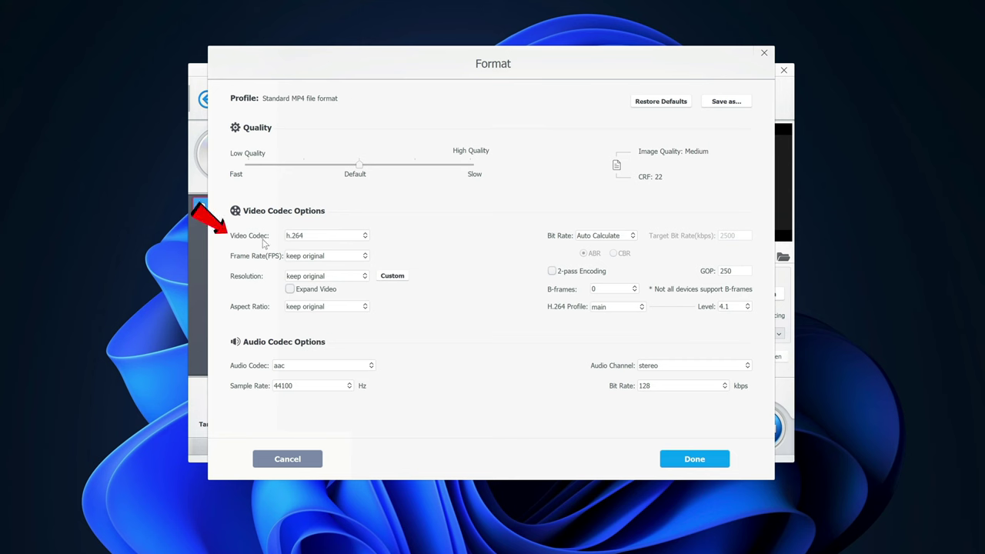
pyautogui.click(331, 256)
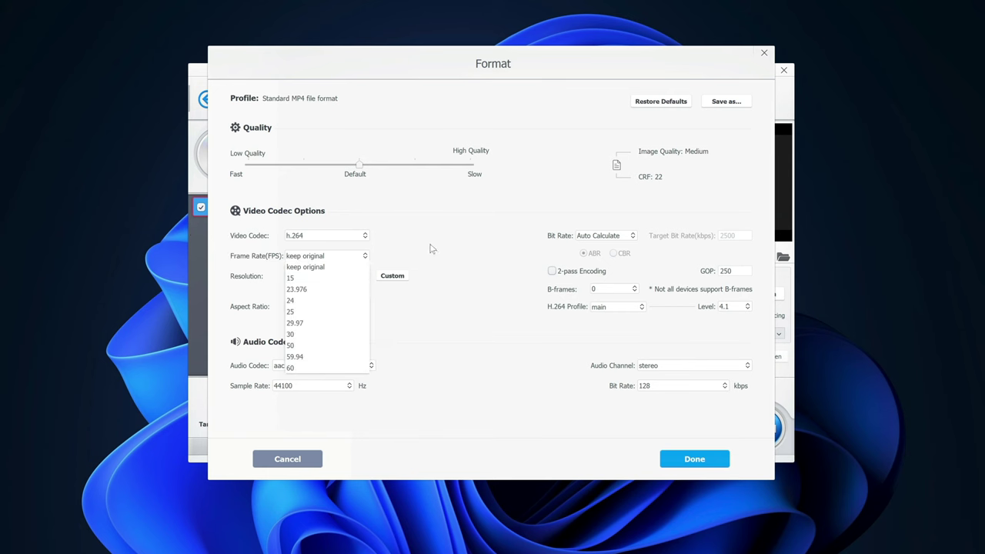
pyautogui.click(286, 268)
# - Set the output resolution to 1920x1080 instead of a custom size
pyautogui.click(329, 275)
pyautogui.click(380, 343)
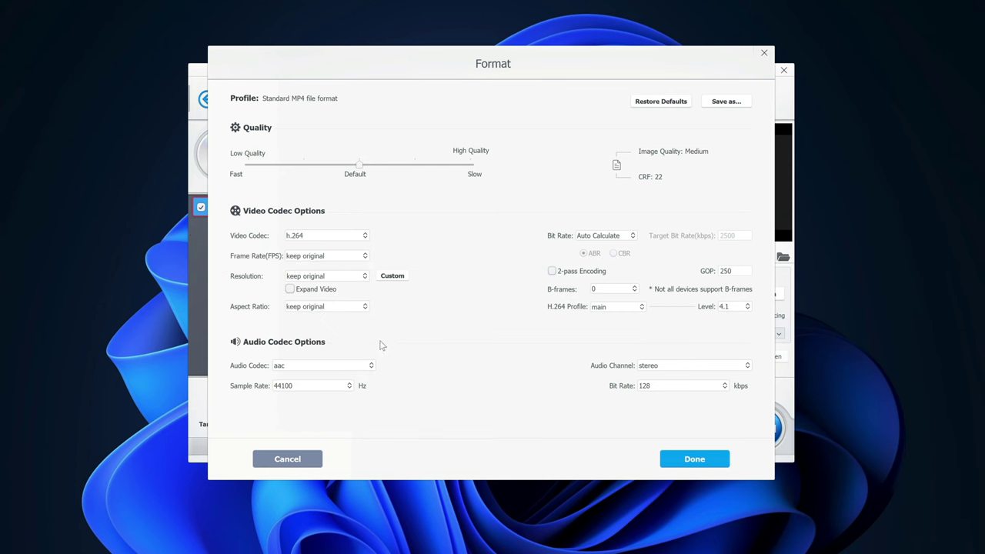
pyautogui.click(395, 278)
pyautogui.click(399, 281)
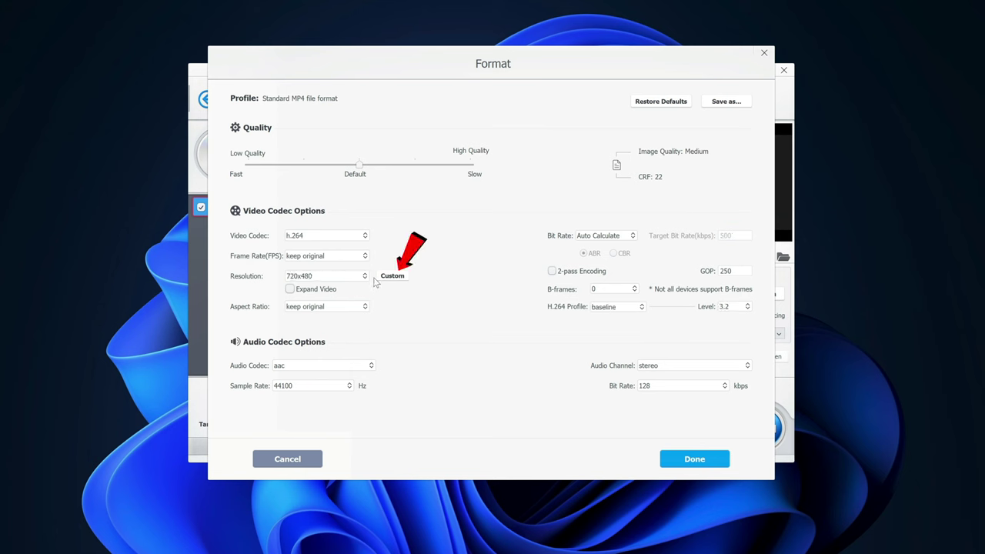
pyautogui.click(389, 276)
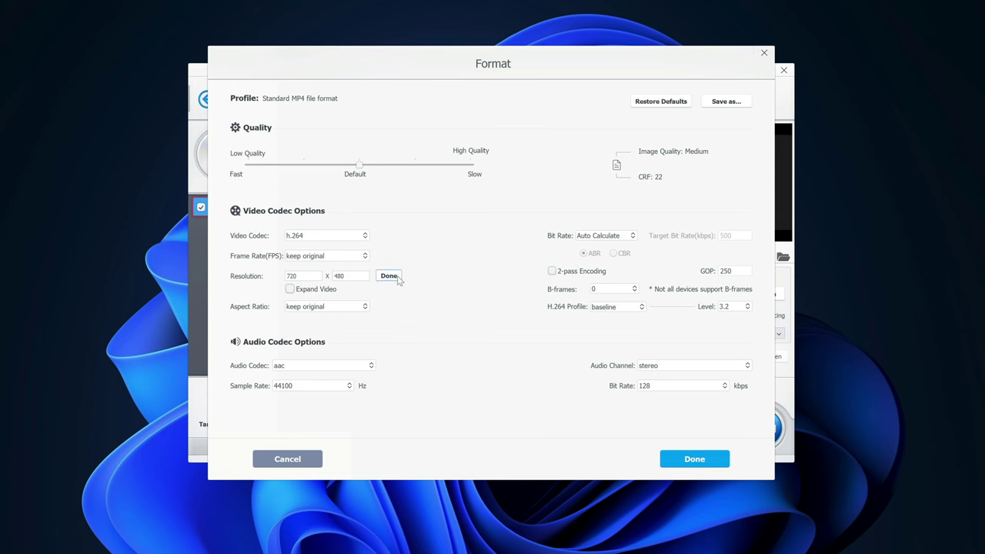
pyautogui.click(389, 276)
pyautogui.click(354, 279)
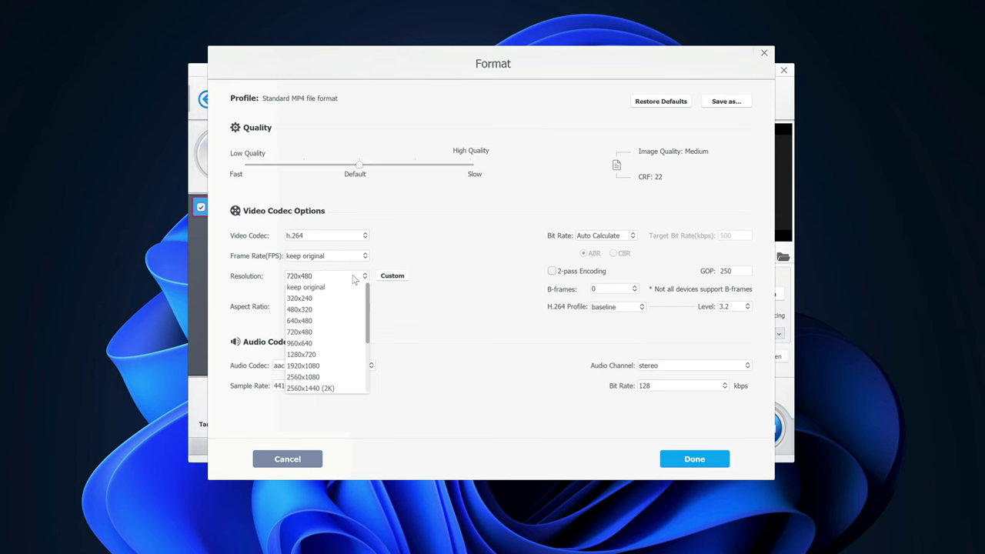
pyautogui.click(315, 368)
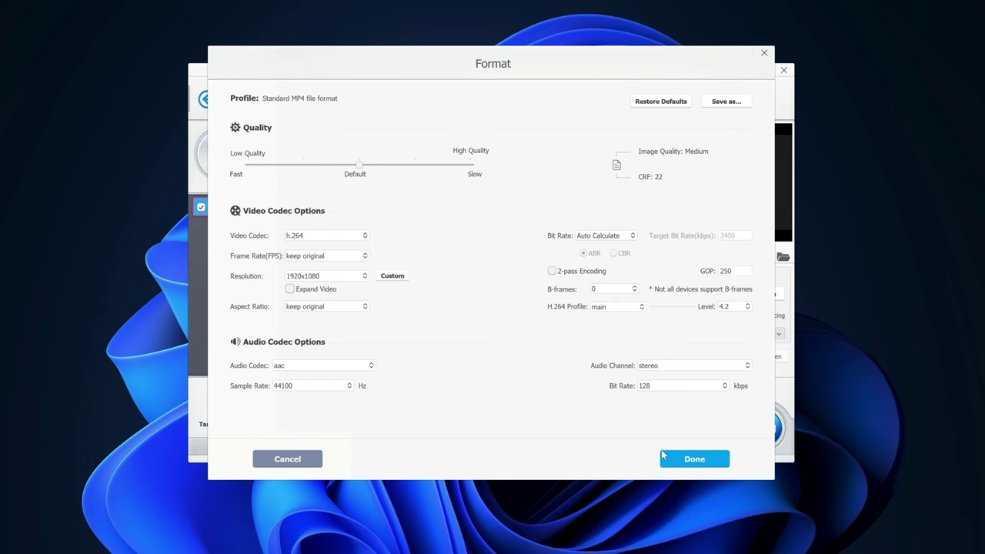
# - Apply the 1920x1080 H.264 format and review the title's 7 chapters set to merge
pyautogui.click(712, 459)
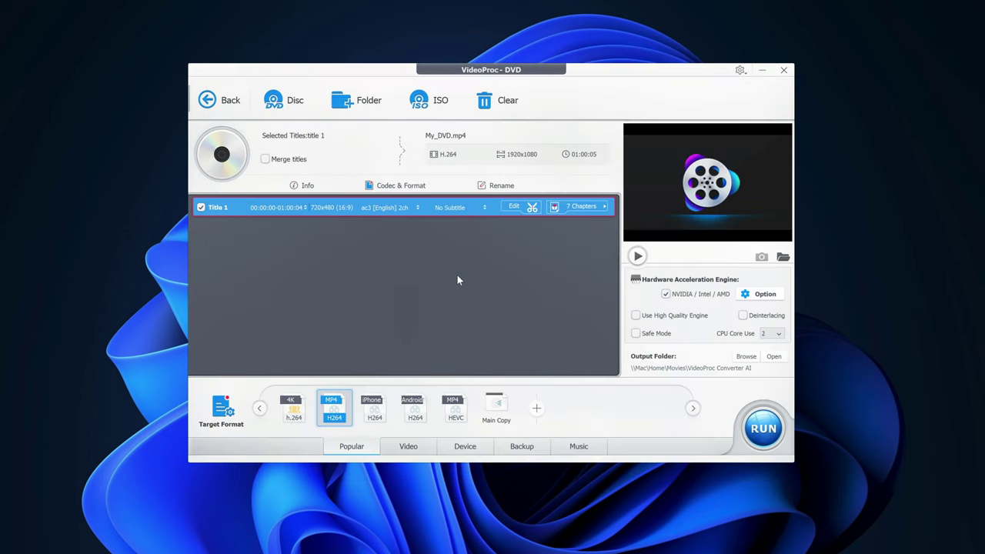
pyautogui.click(590, 207)
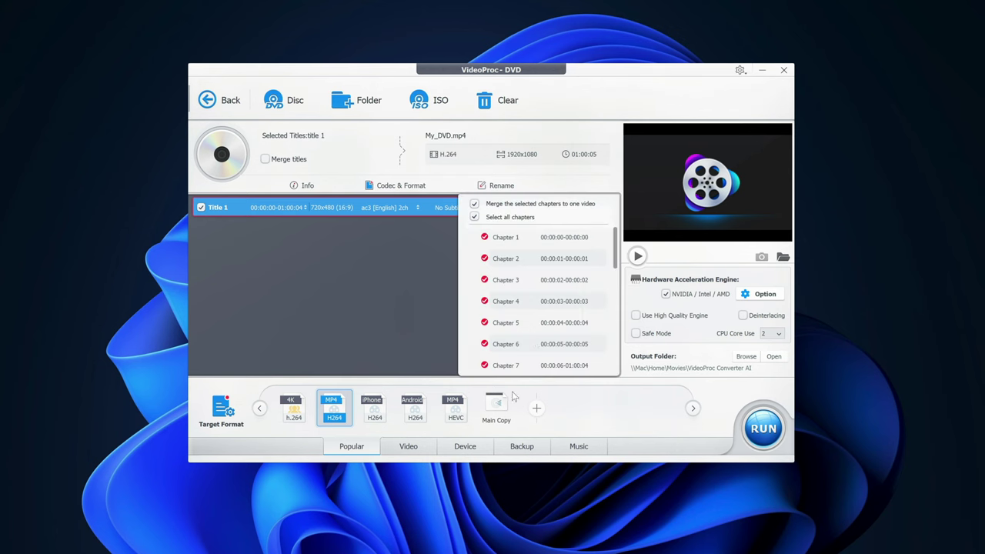
pyautogui.scroll(-1, 507, 308)
pyautogui.scroll(1, 500, 315)
pyautogui.click(386, 266)
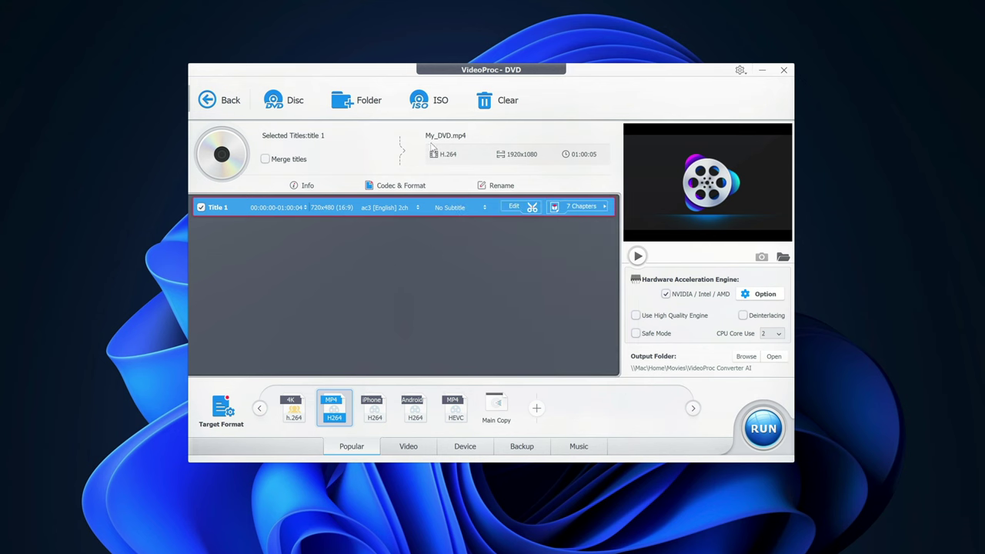
# - Replace the tag name and title name with Animals, making the output Animals.mp4
pyautogui.click(507, 189)
pyautogui.moveTo(523, 158); pyautogui.dragTo(420, 157)
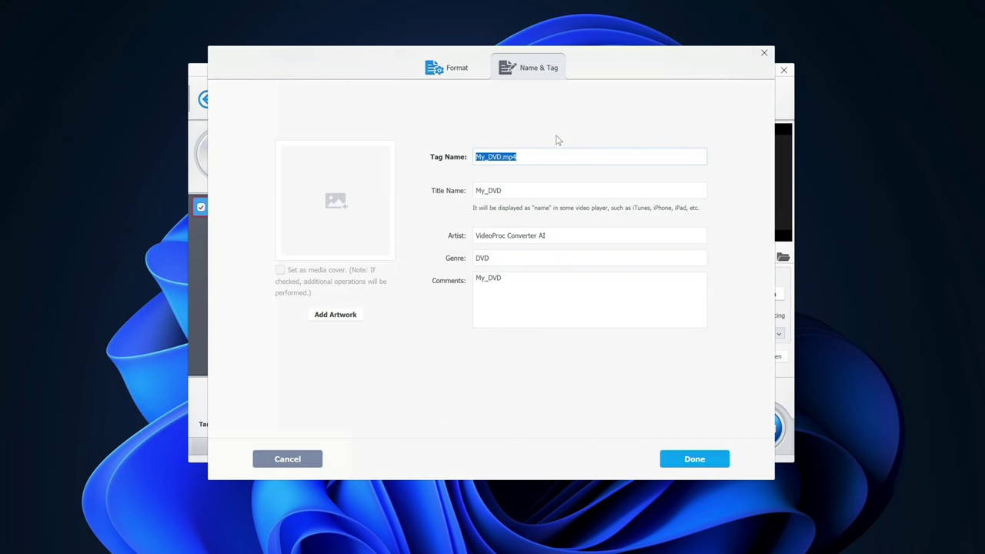
pyautogui.press('BackSpace')
pyautogui.write('Animals')
pyautogui.press('Tab')
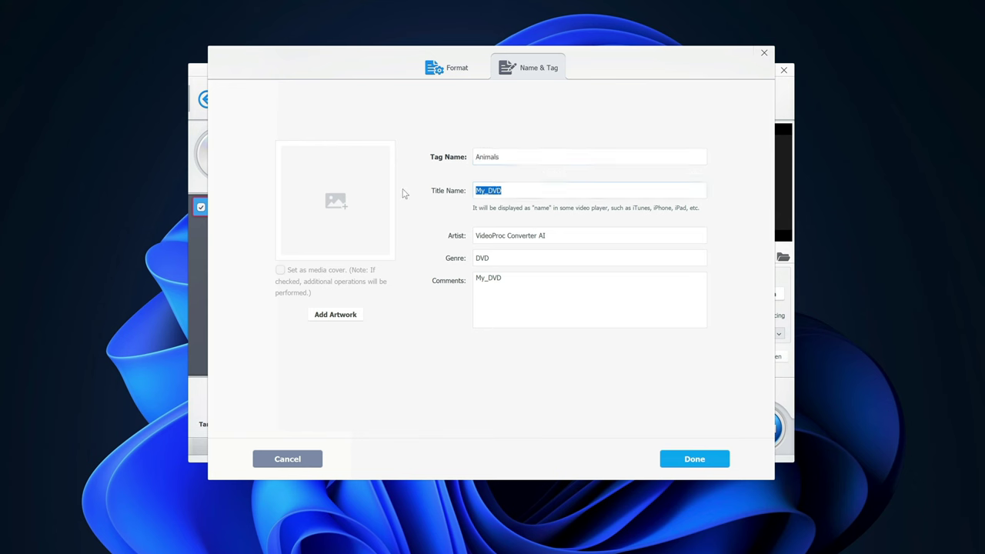
pyautogui.write('Animals')
pyautogui.moveTo(369, 205)
pyautogui.click(694, 459)
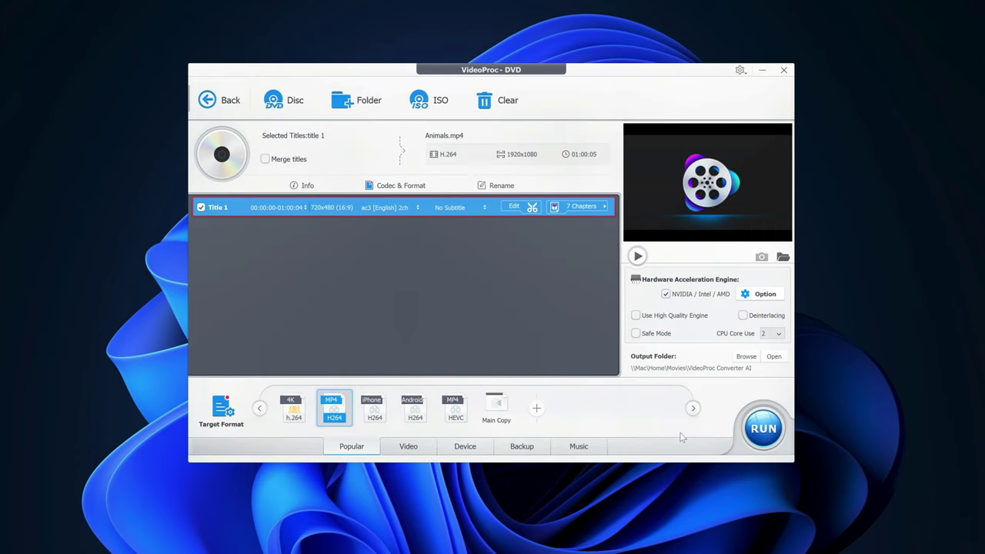
pyautogui.click(761, 295)
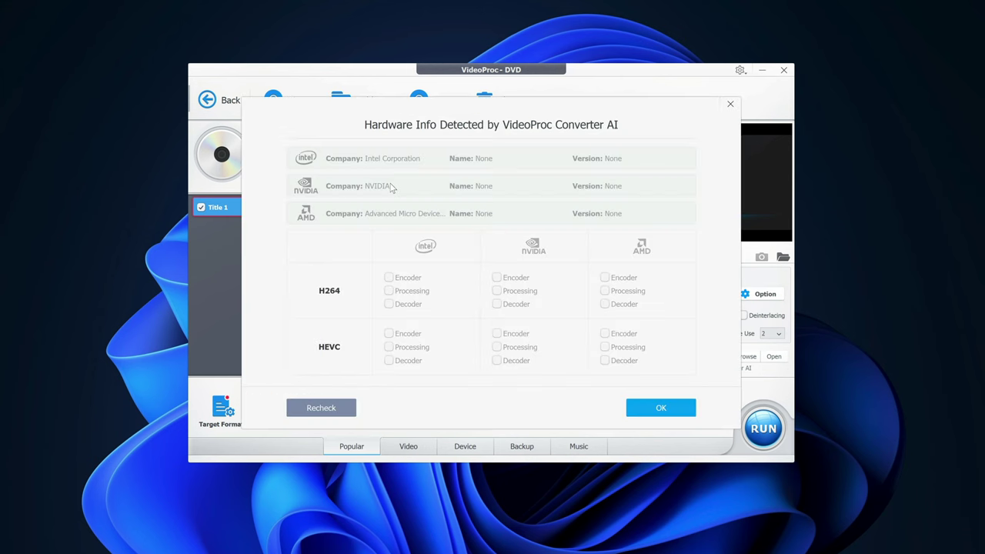
pyautogui.click(650, 410)
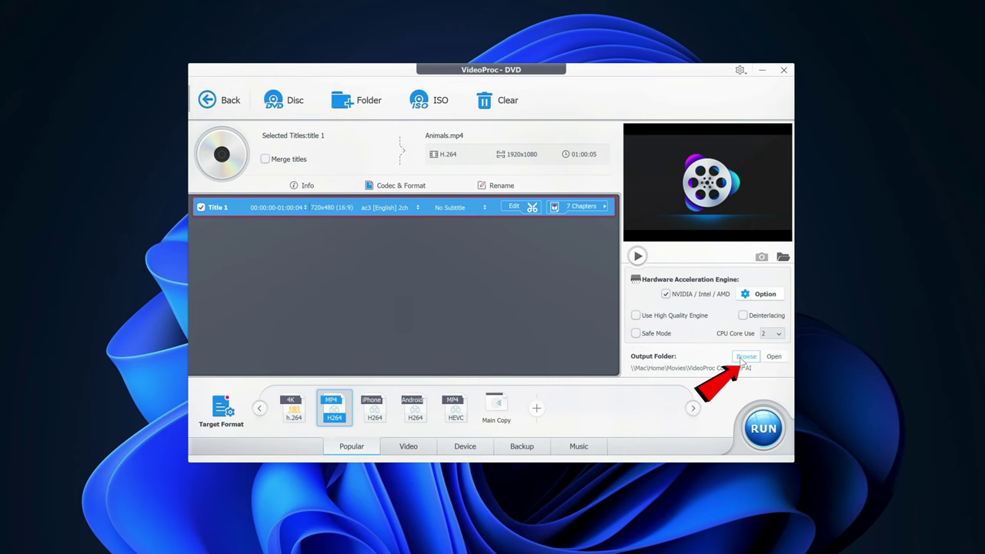
# - Set the output folder to Desktop and run the conversion to Animals_T1 MP4
pyautogui.click(742, 359)
pyautogui.click(289, 93)
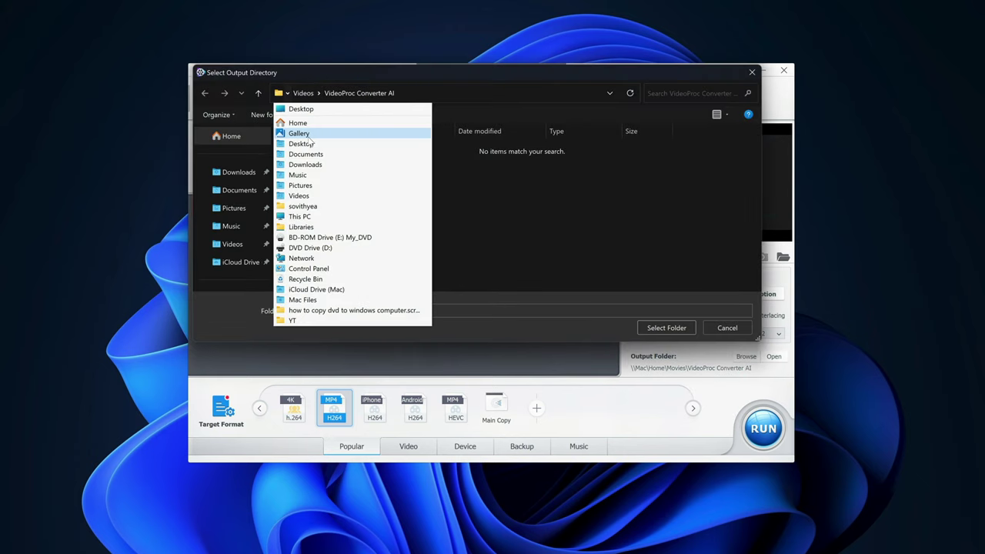
pyautogui.click(310, 143)
pyautogui.click(654, 326)
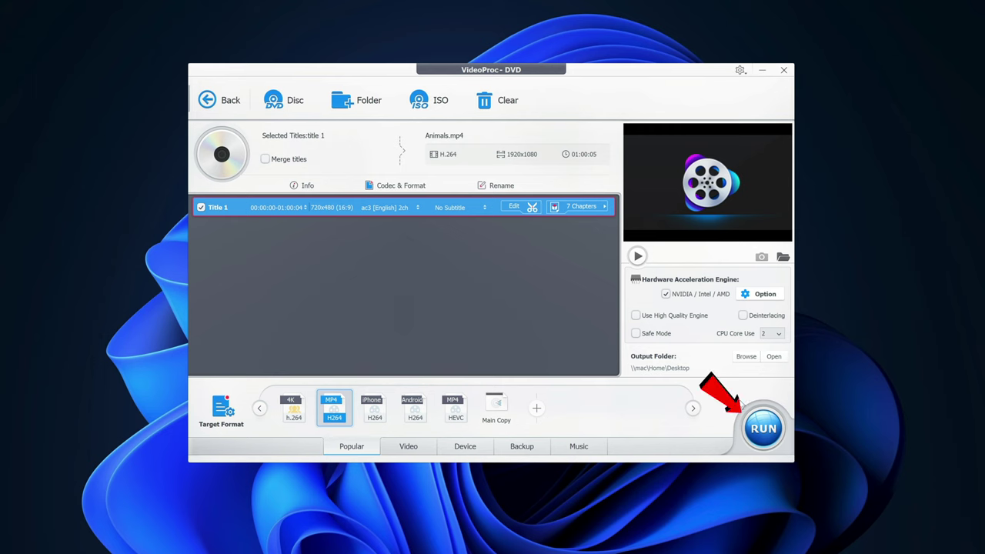
pyautogui.click(761, 428)
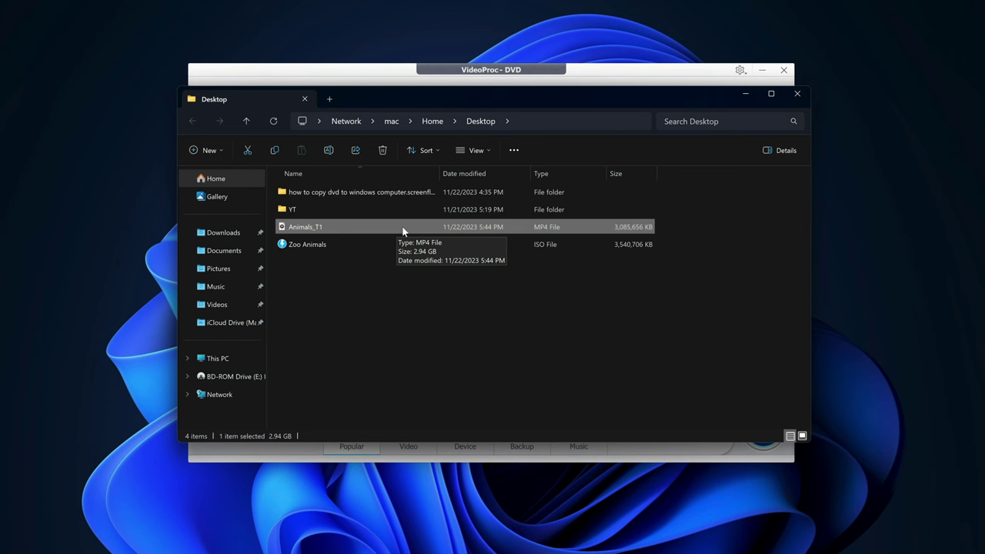
# - View Animals_T1's properties, then play the file in Media Player
pyautogui.rightClick(332, 225)
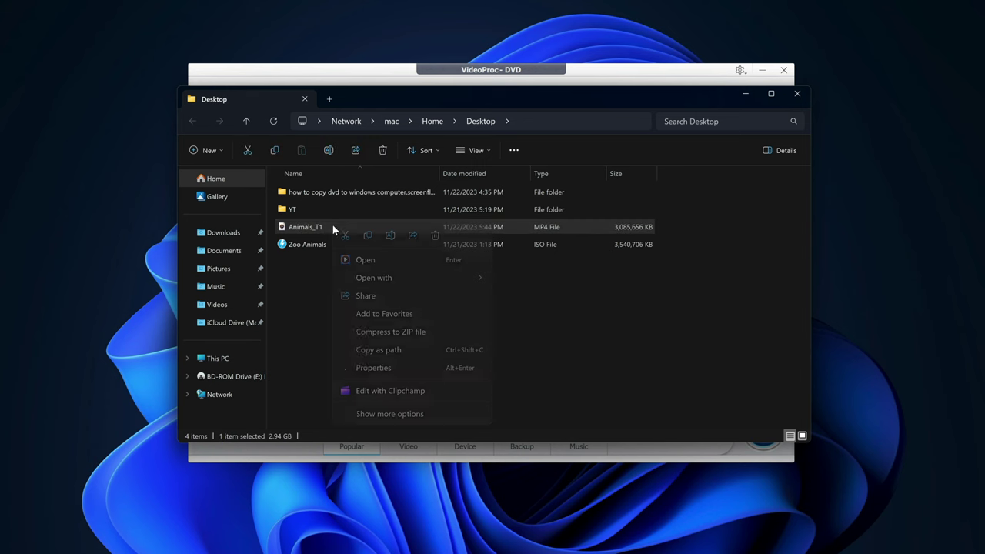
pyautogui.click(384, 367)
pyautogui.press('Escape')
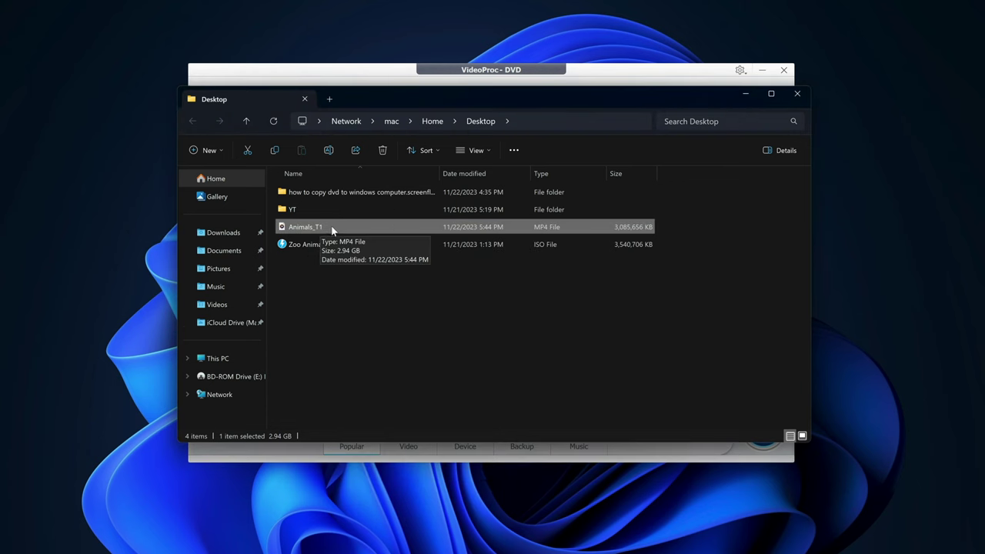
pyautogui.rightClick(332, 229)
pyautogui.click(362, 265)
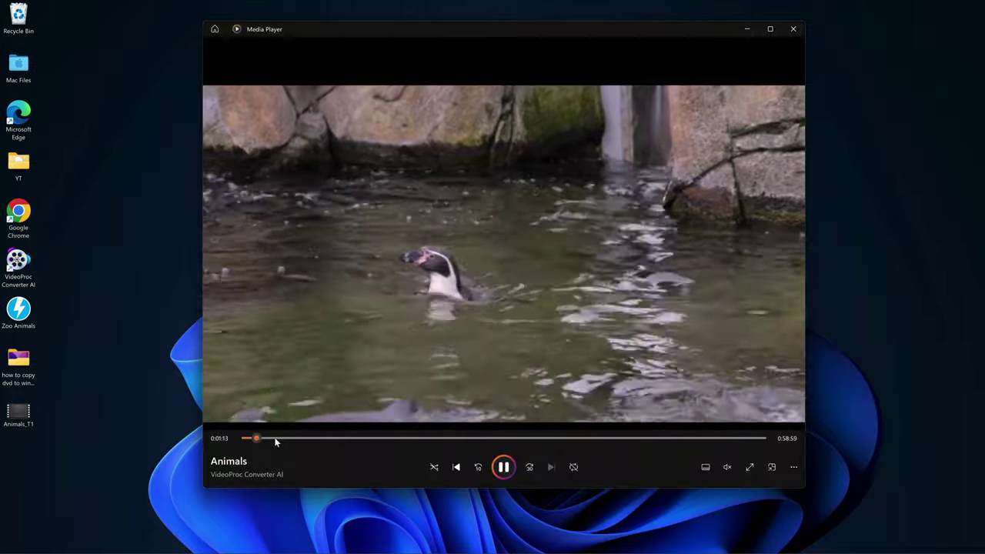
# - Skim the Animals video at about 7, 12, 27, 30 and 36 minutes in a wider player window
pyautogui.click(307, 437)
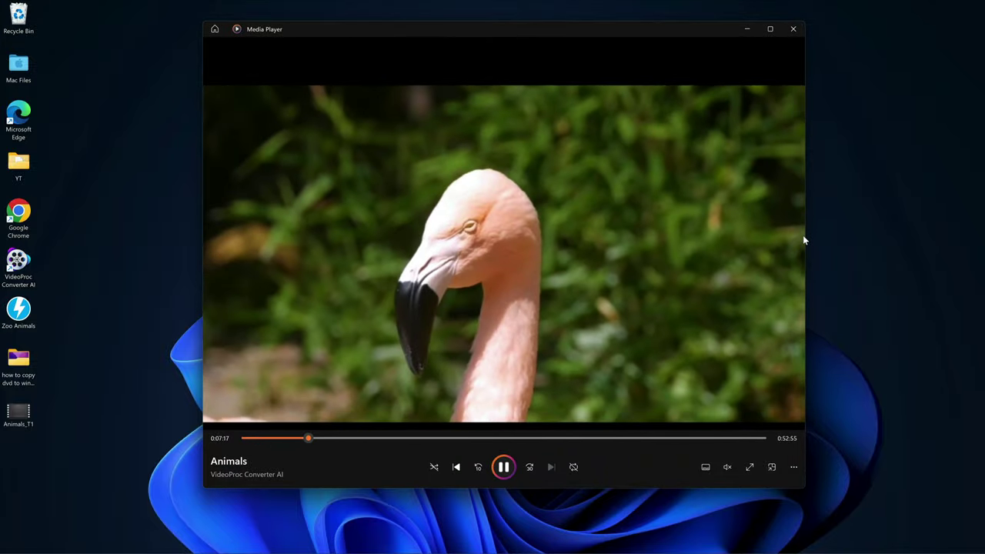
pyautogui.moveTo(805, 235); pyautogui.dragTo(969, 226)
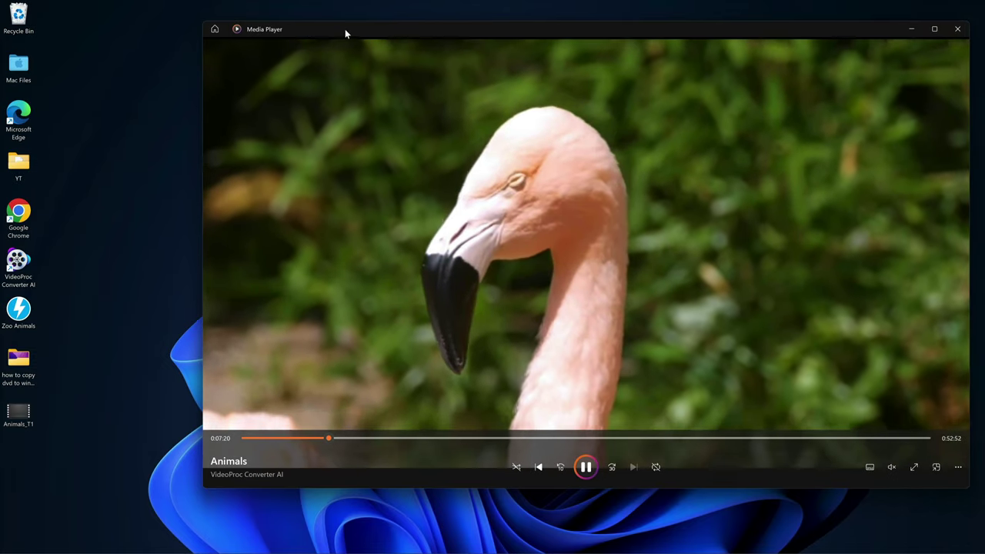
pyautogui.moveTo(345, 28); pyautogui.dragTo(279, 28)
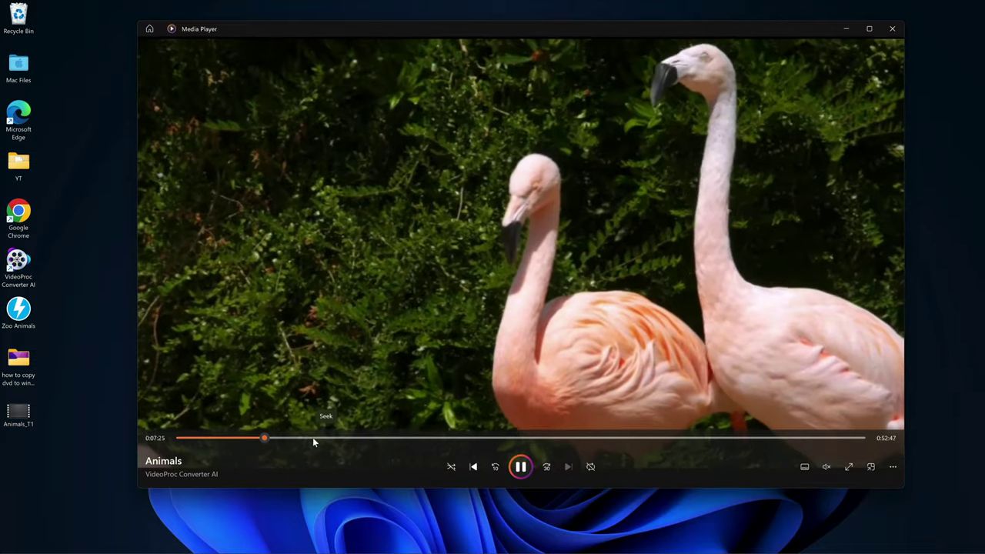
pyautogui.click(313, 440)
pyautogui.click(396, 440)
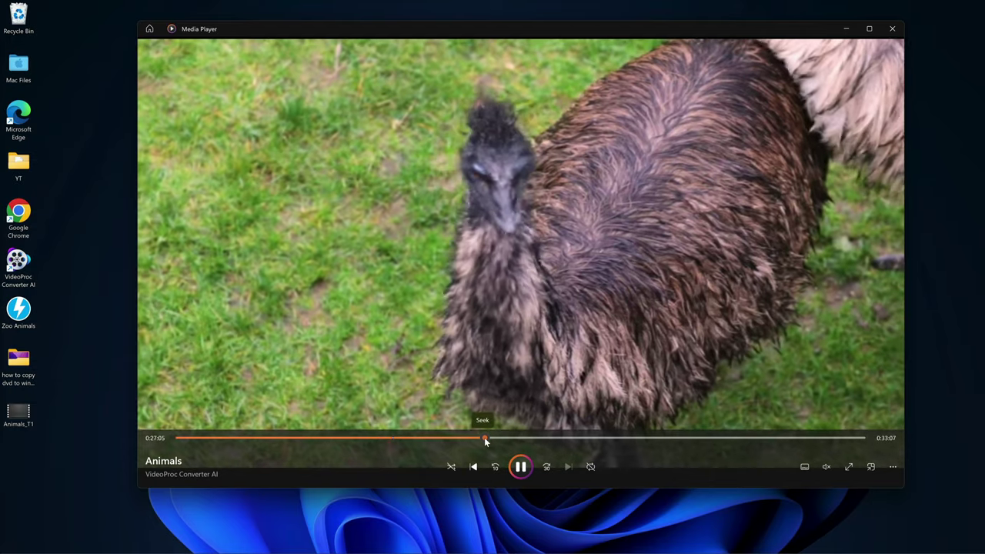
pyautogui.click(485, 438)
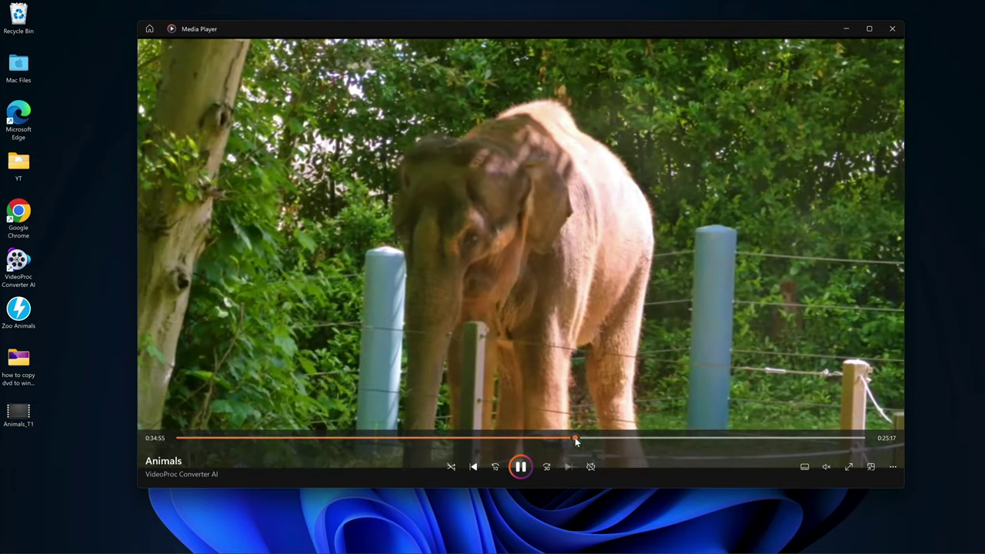
pyautogui.click(575, 439)
pyautogui.click(674, 437)
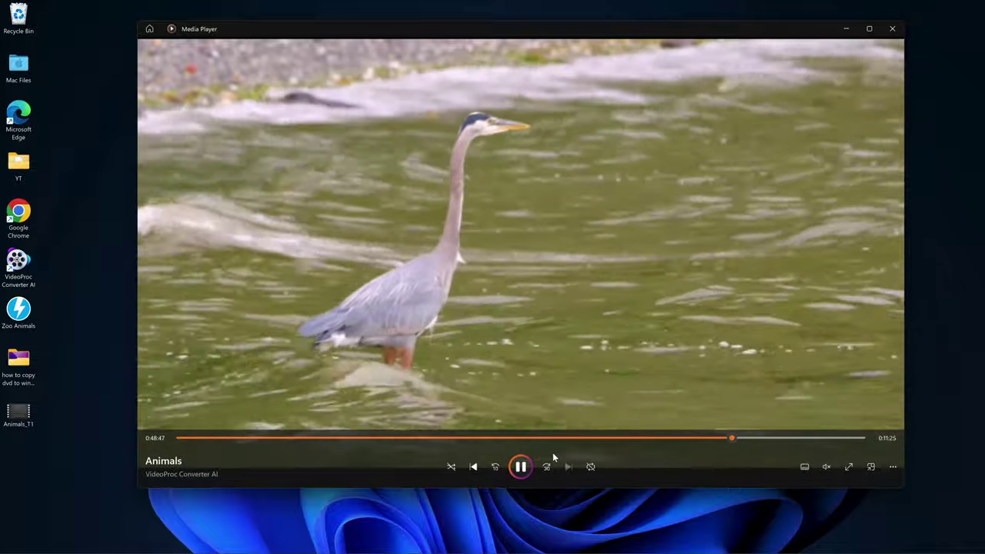
pyautogui.click(525, 438)
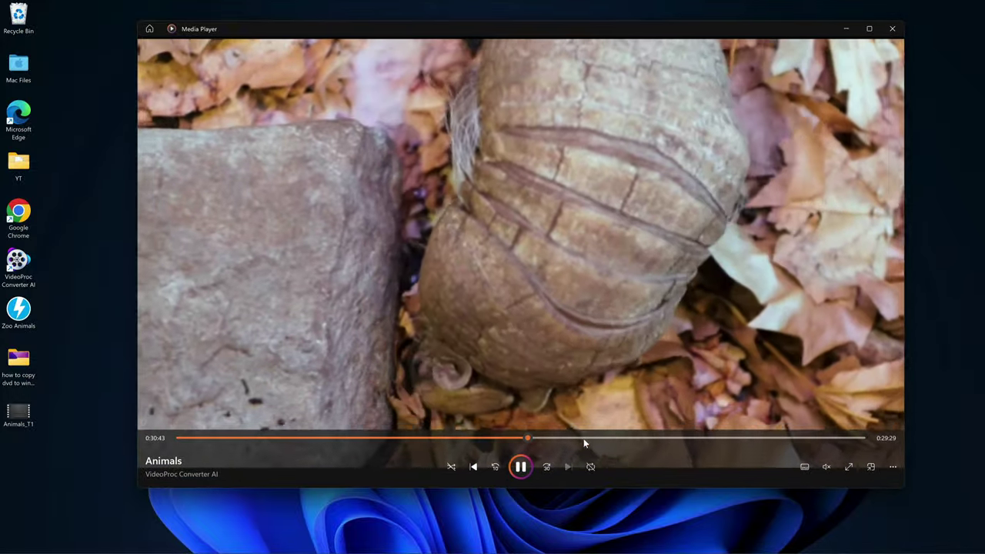
pyautogui.click(586, 437)
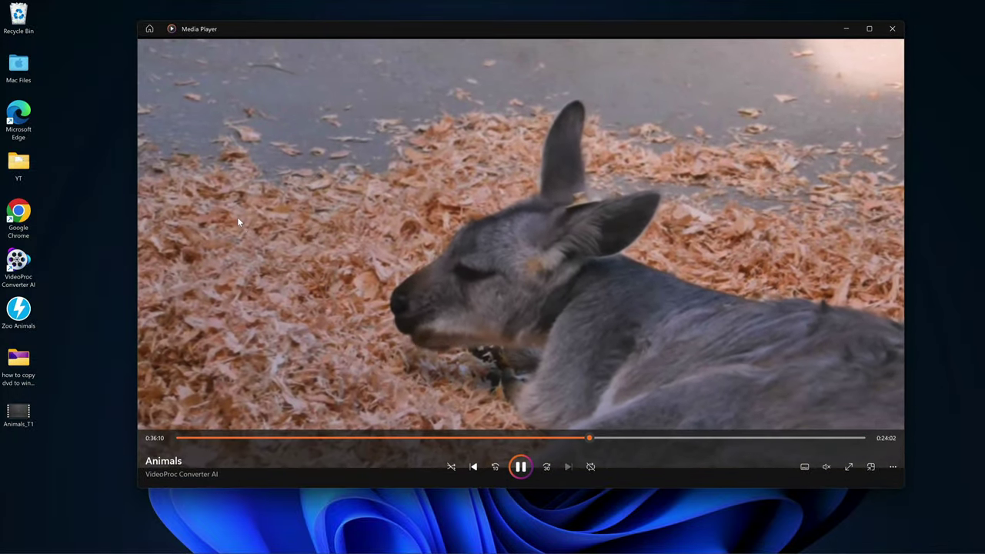